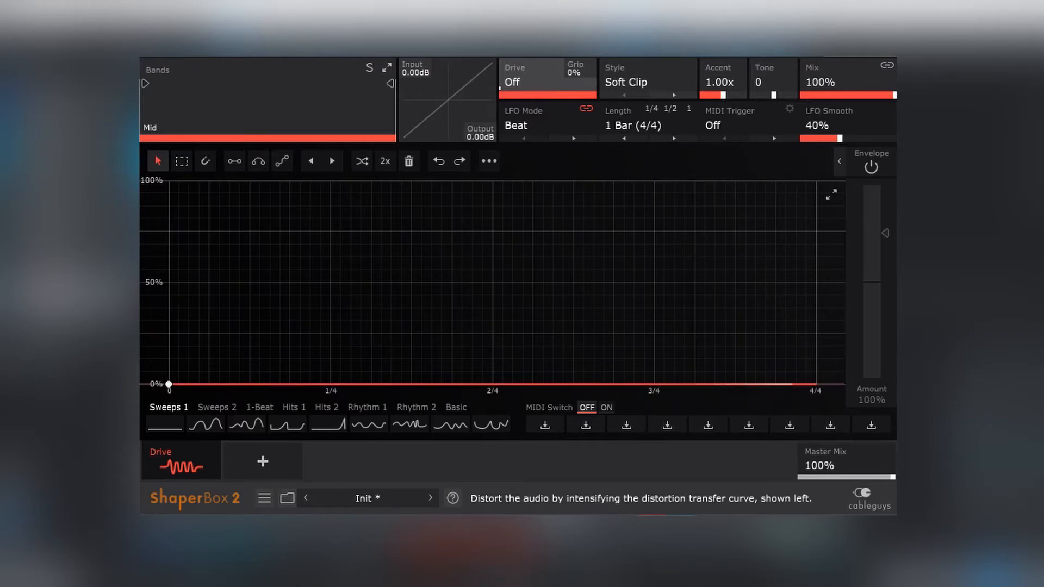
# - Set the Drive distortion style to Soft Rectify
pyautogui.moveTo(535, 81)
pyautogui.mouseDown()
pyautogui.moveTo(535, 19)
pyautogui.moveTo(535, 82)
pyautogui.mouseUp()
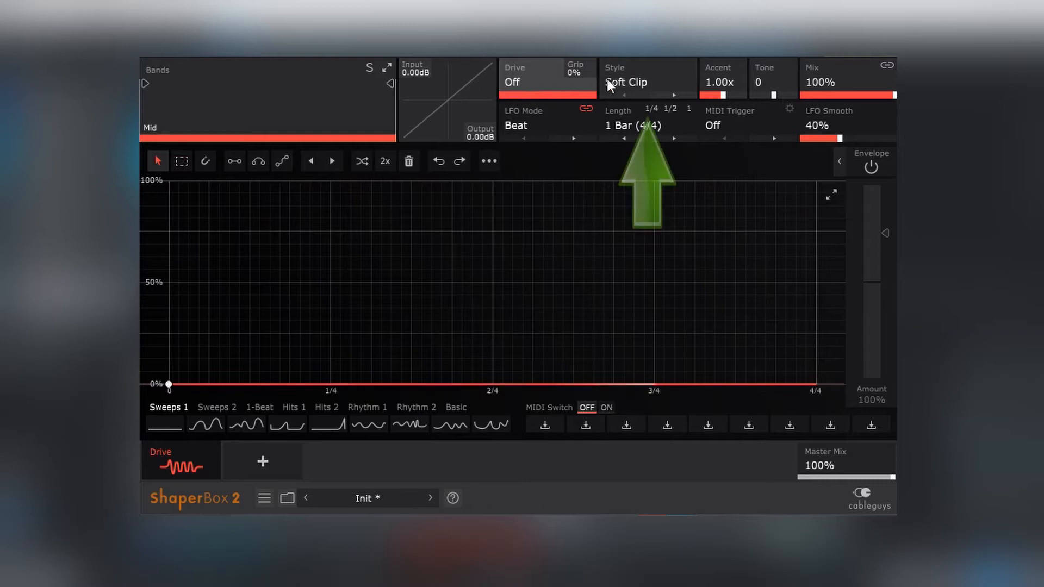
pyautogui.click(654, 71)
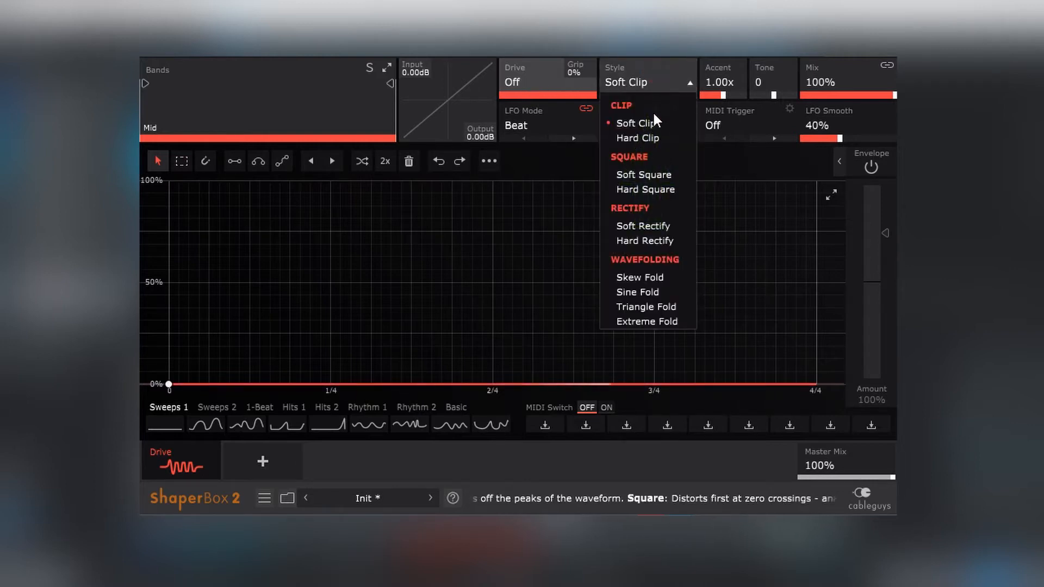
pyautogui.click(651, 225)
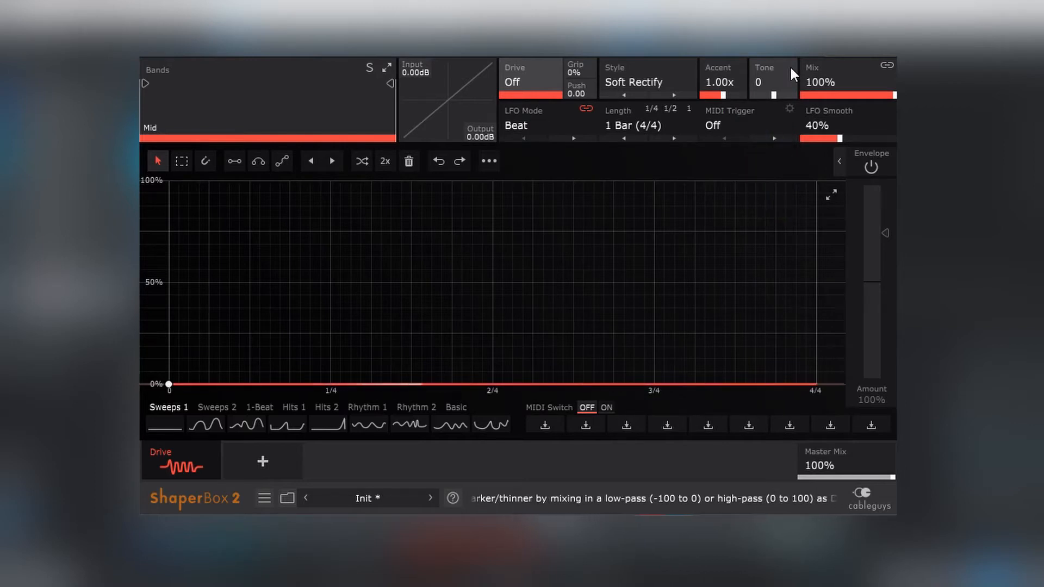
# - Turn on the envelope follower for Drive and briefly look through its expanded settings
pyautogui.click(871, 167)
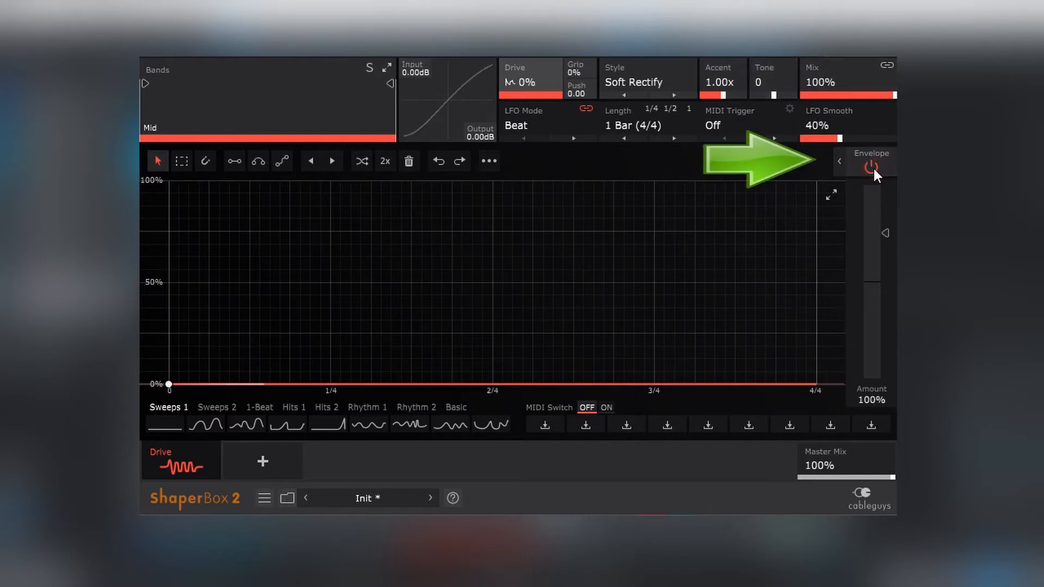
pyautogui.click(839, 161)
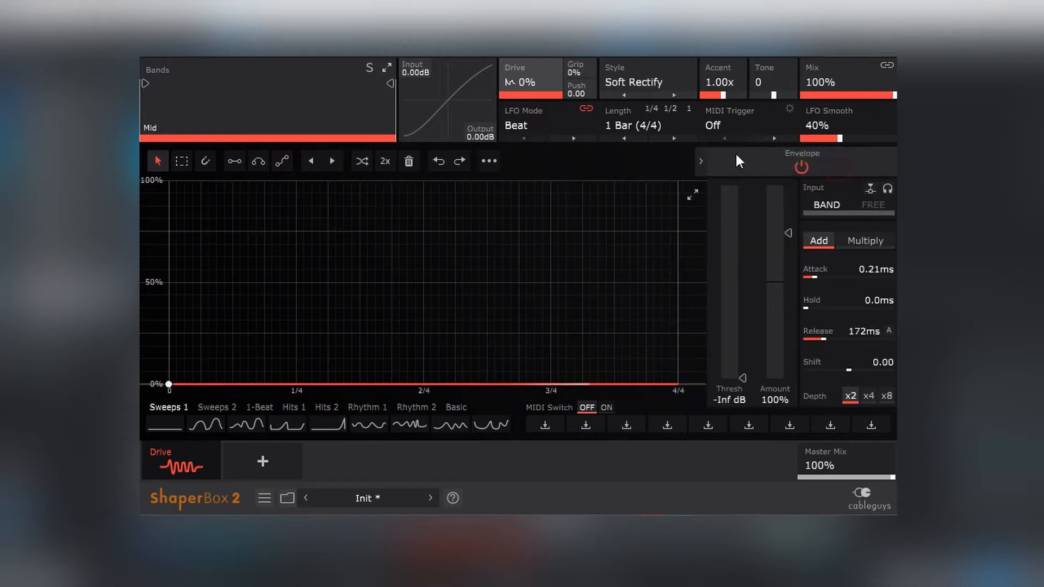
pyautogui.click(701, 162)
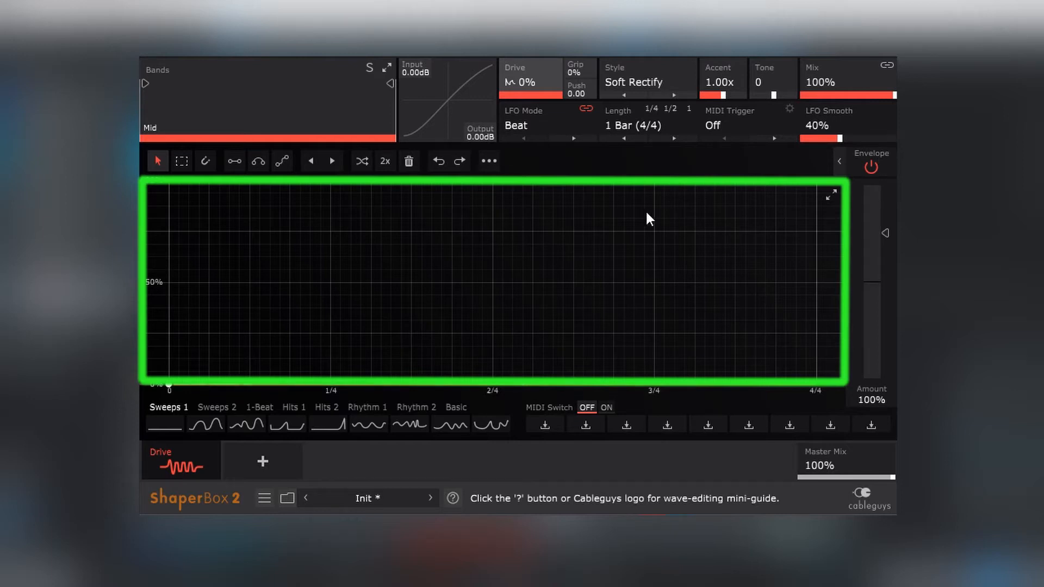
# - Shape the drive curve into a broad hump with a hard point near 1/4 at 74% and soft points on either side
pyautogui.click(208, 233)
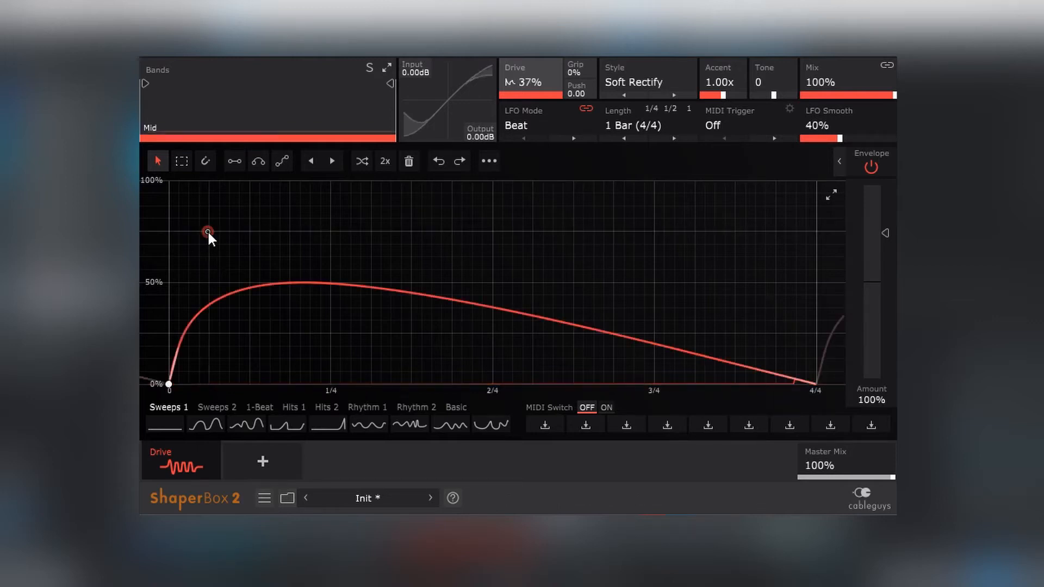
pyautogui.click(335, 233)
pyautogui.click(335, 233)
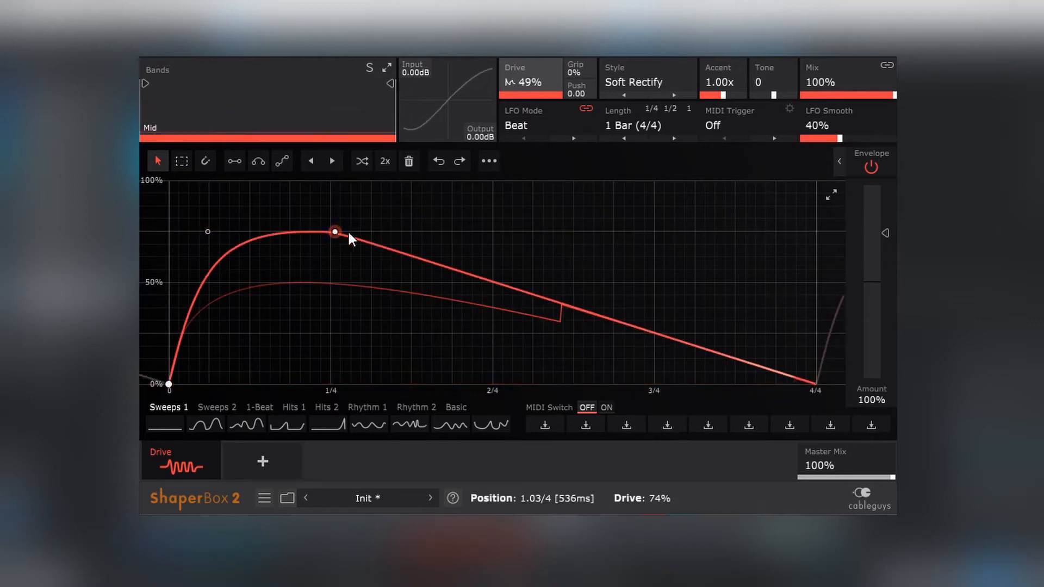
pyautogui.click(567, 229)
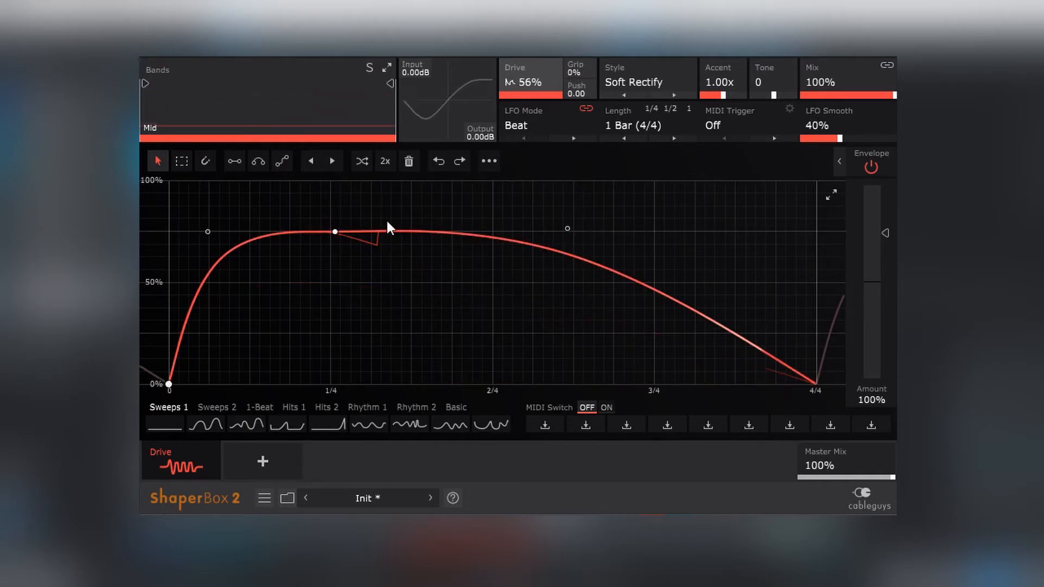
# - Add two descending straight-line segments to the drive curve with the line tool, just after 2/4 and after 3/4
pyautogui.click(233, 161)
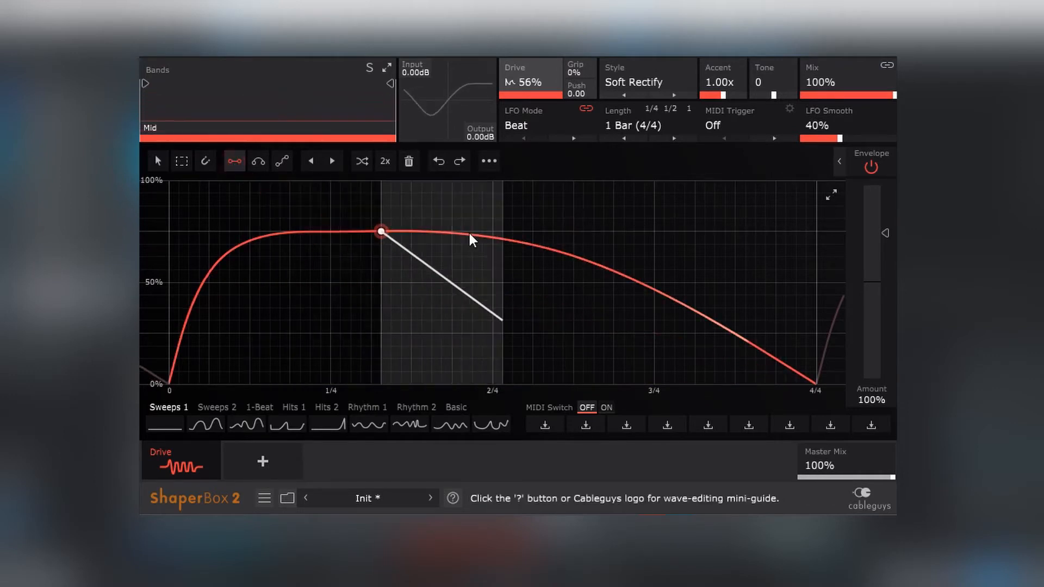
pyautogui.click(512, 231)
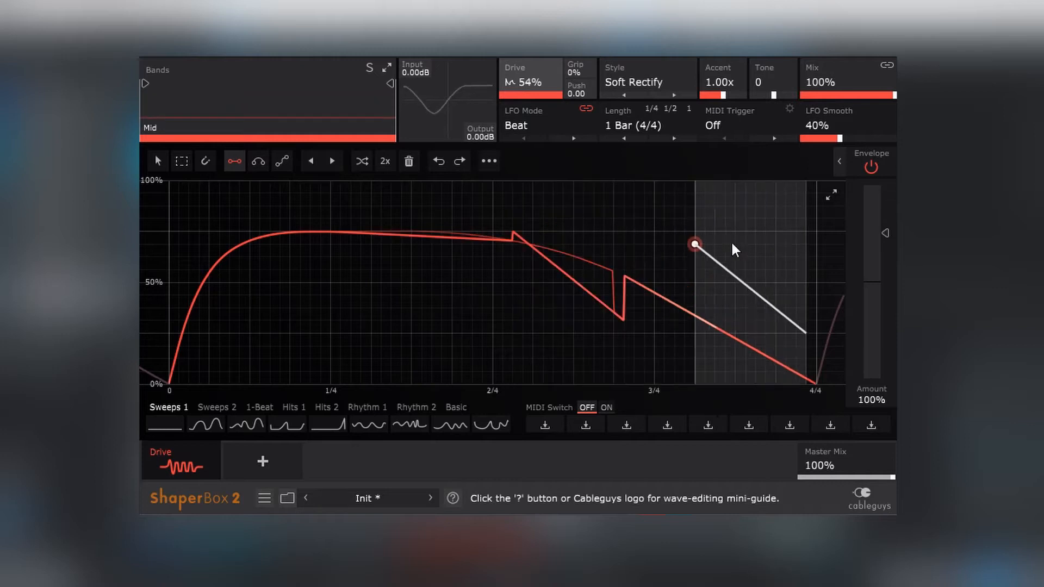
pyautogui.click(715, 244)
# - Draw a rounded dip around 1/4 and a rounded peak just before 2/4 with the arc tool
pyautogui.click(257, 161)
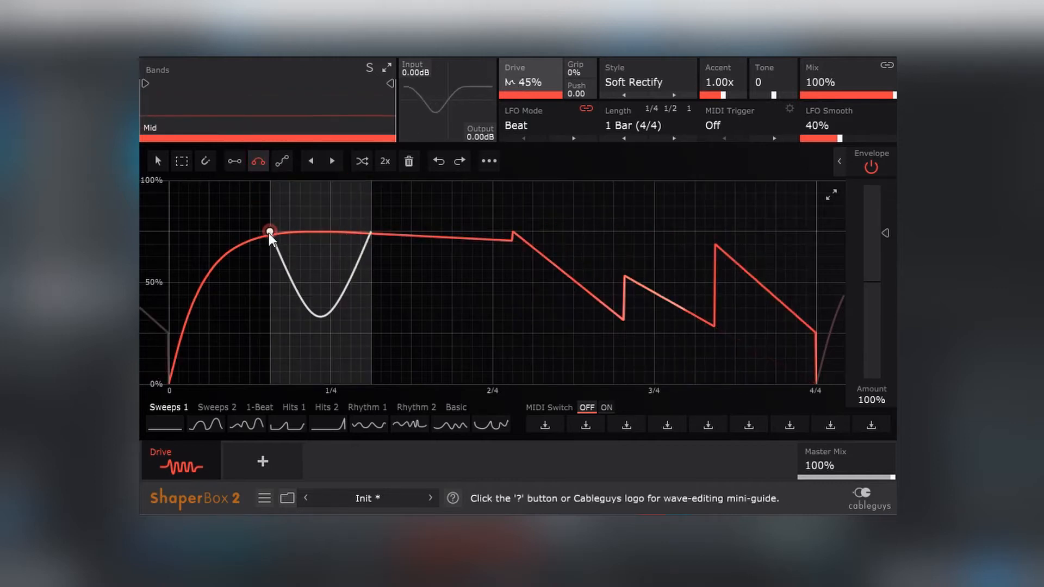
pyautogui.click(280, 233)
pyautogui.moveTo(441, 218); pyautogui.dragTo(503, 218)
# - Add a rising S-curve segment just before 3/4, and return to the point-editing tool
pyautogui.click(283, 162)
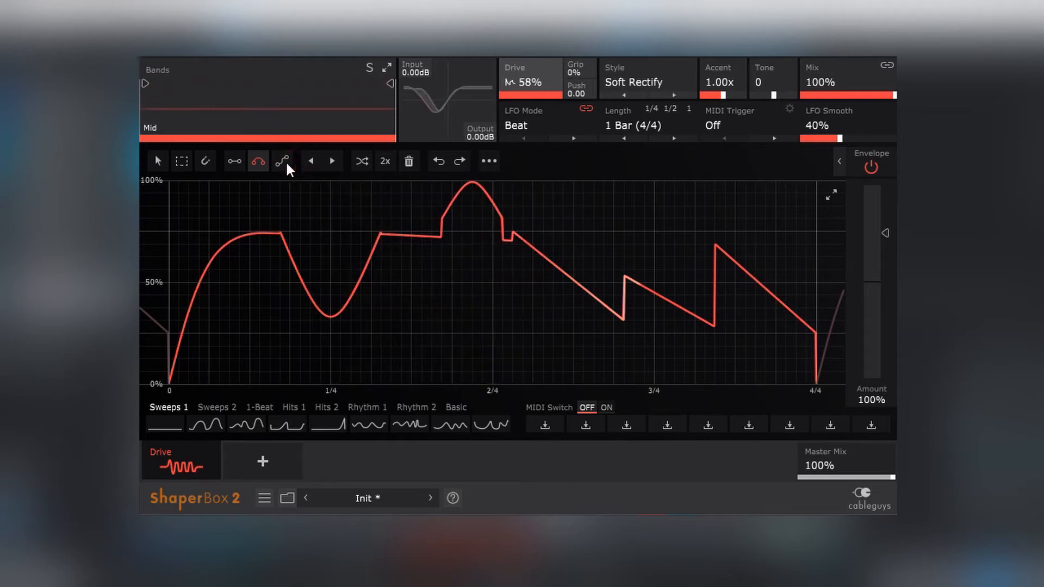
pyautogui.click(625, 244)
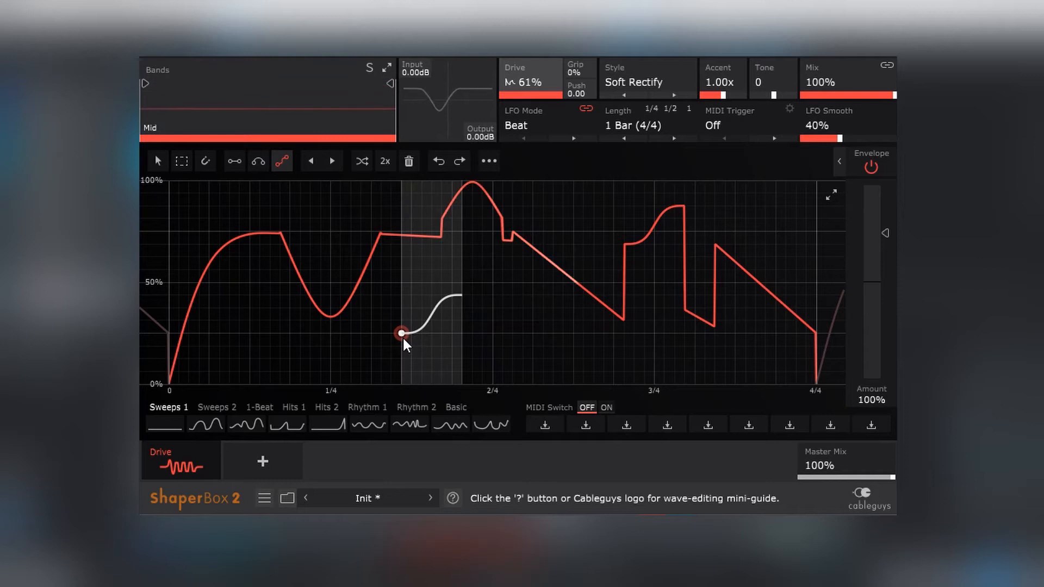
pyautogui.click(156, 161)
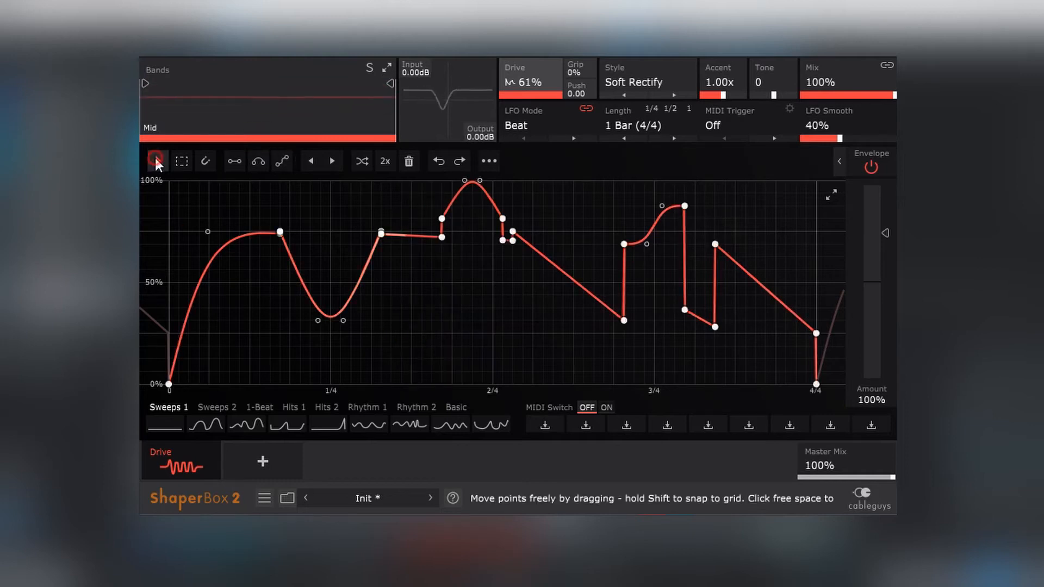
# - Try out several preset waves from the Sweeps 1 and Hits 2 sets on the drive curve
pyautogui.click(204, 426)
pyautogui.click(245, 425)
pyautogui.click(282, 426)
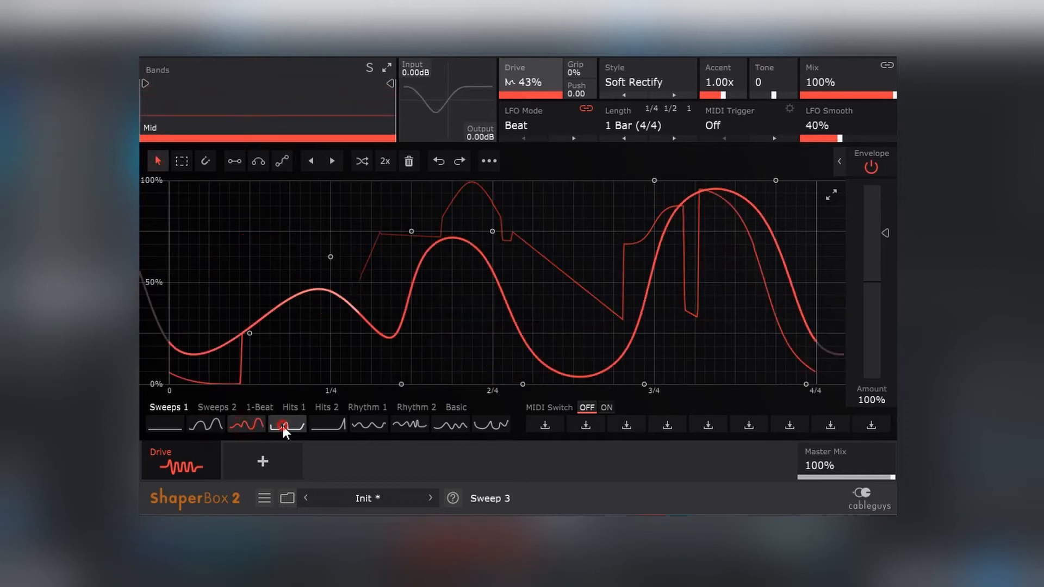
pyautogui.click(367, 423)
pyautogui.click(325, 407)
pyautogui.click(319, 423)
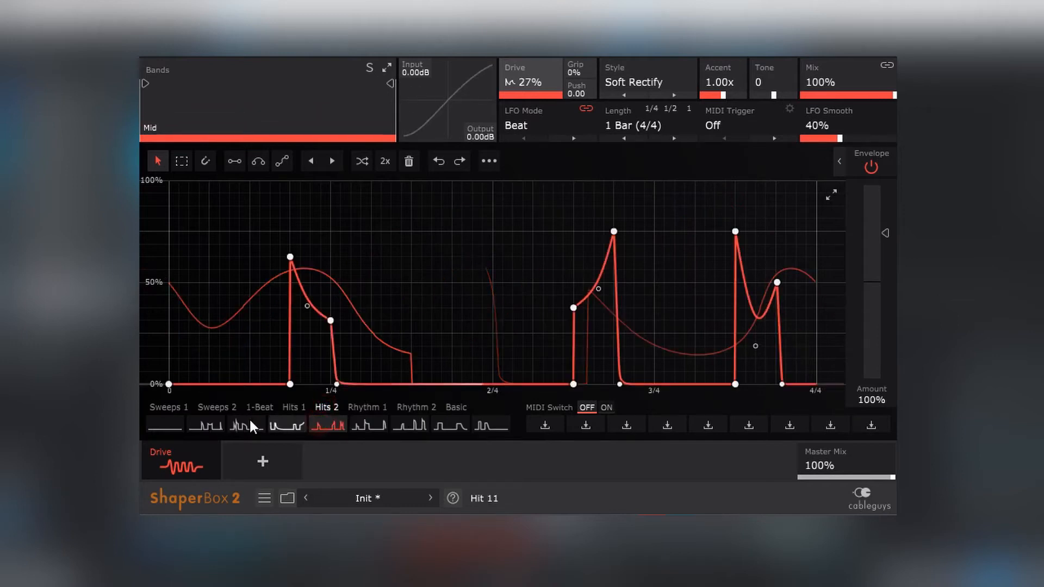
pyautogui.click(242, 422)
# - Load the four-peak decaying wave from the Rhythm 1 set and add soft points near 1/4 and at 2.02/4 with 54% drive
pyautogui.click(362, 408)
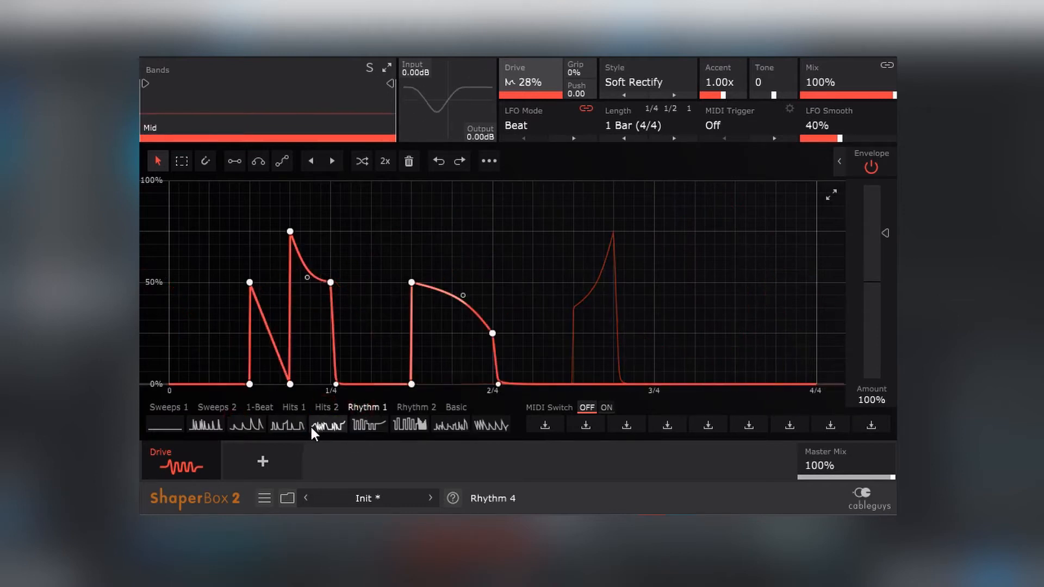
pyautogui.click(310, 425)
pyautogui.click(246, 425)
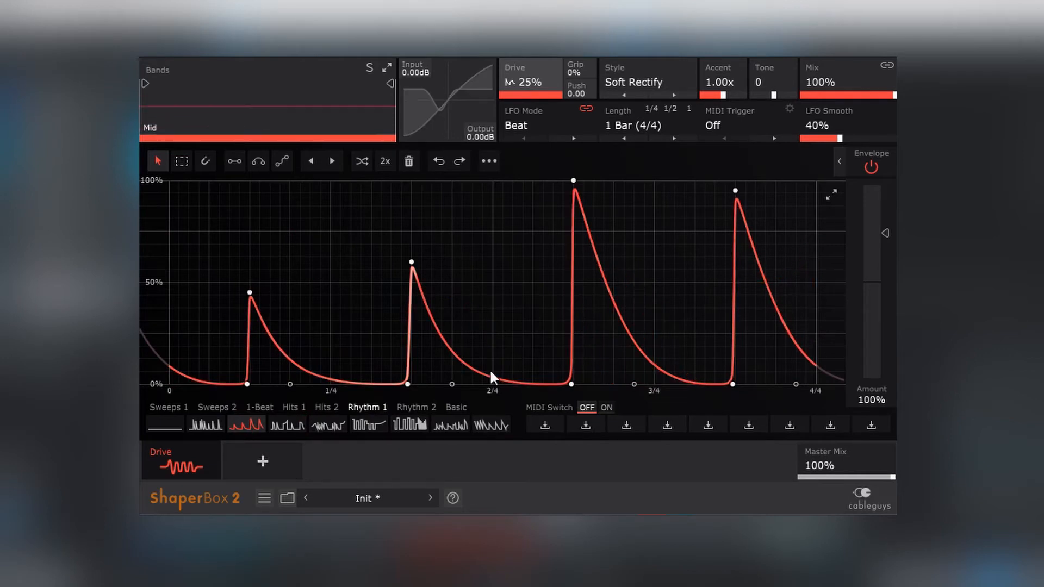
pyautogui.click(492, 292)
pyautogui.moveTo(492, 292); pyautogui.dragTo(494, 272)
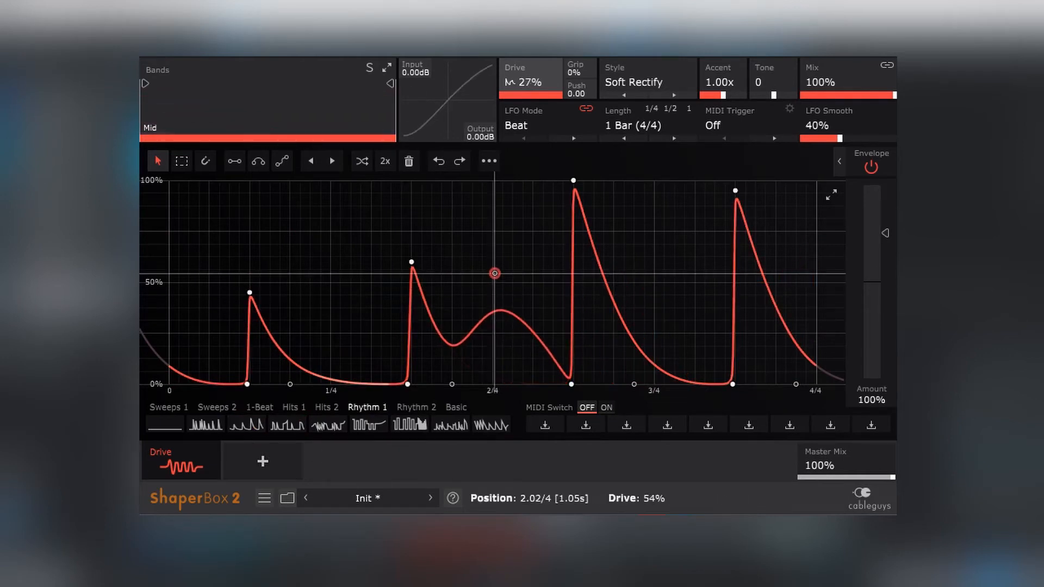
pyautogui.click(331, 268)
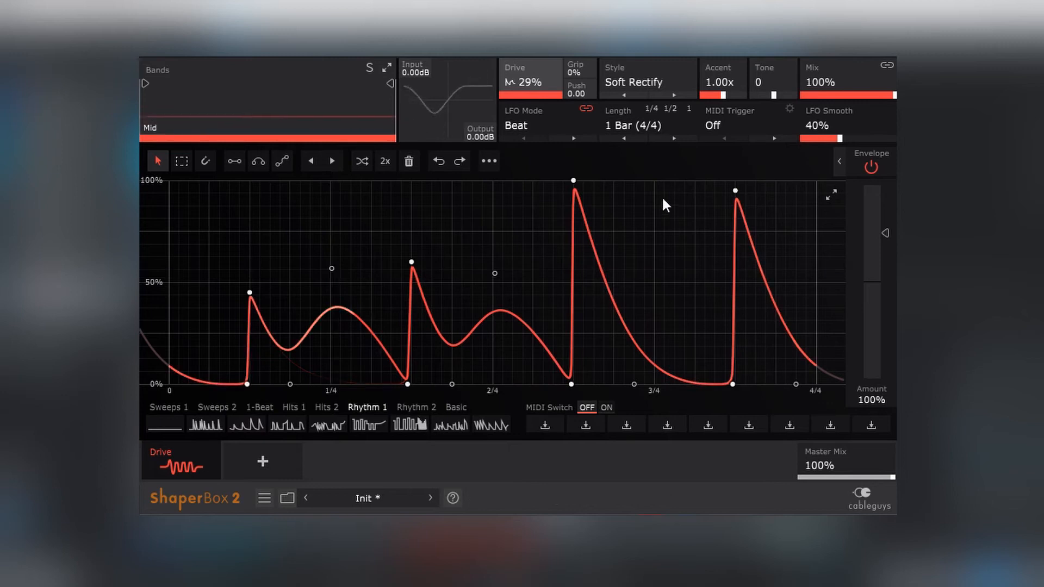
# - Check the available LFO lengths, keep 1 Bar (4/4), and add a high soft point just after the wave's second peak
pyautogui.click(679, 120)
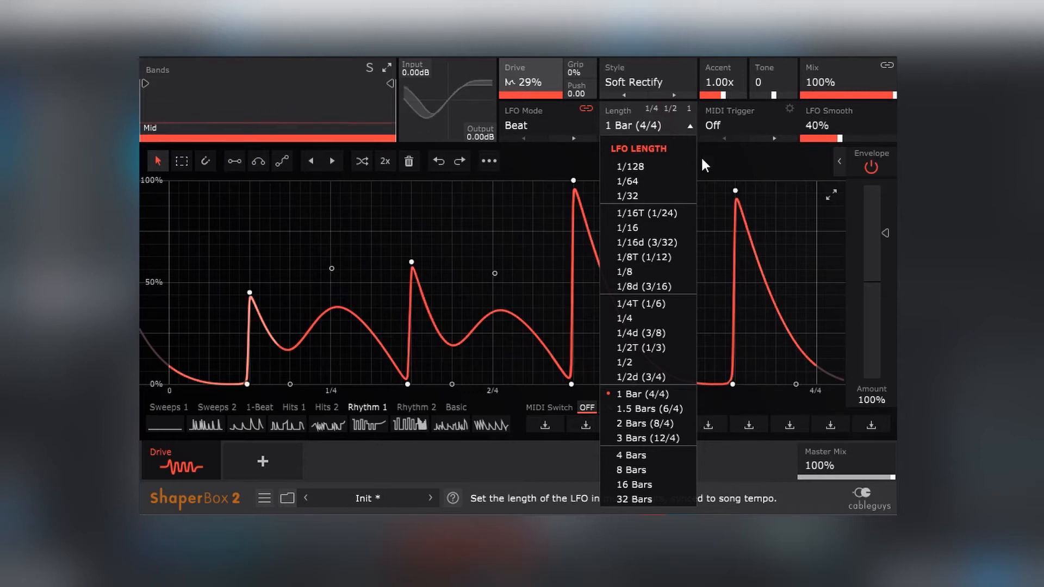
pyautogui.click(420, 189)
pyautogui.click(421, 188)
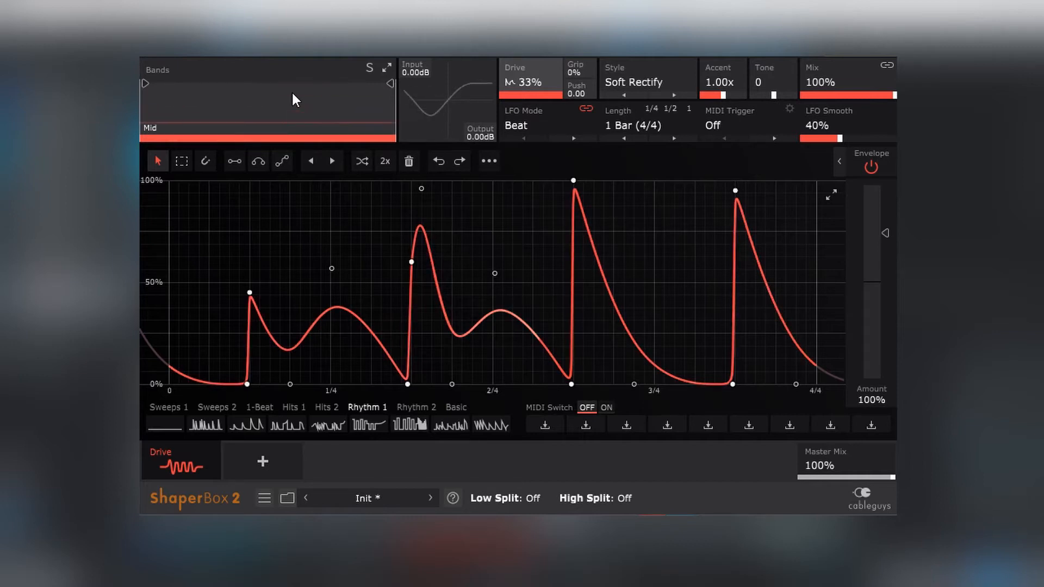
# - Split the signal into three bands at 134 Hz and 2.67 kHz, and view the Low and High bands before returning to Mid
pyautogui.moveTo(145, 85); pyautogui.dragTo(208, 85)
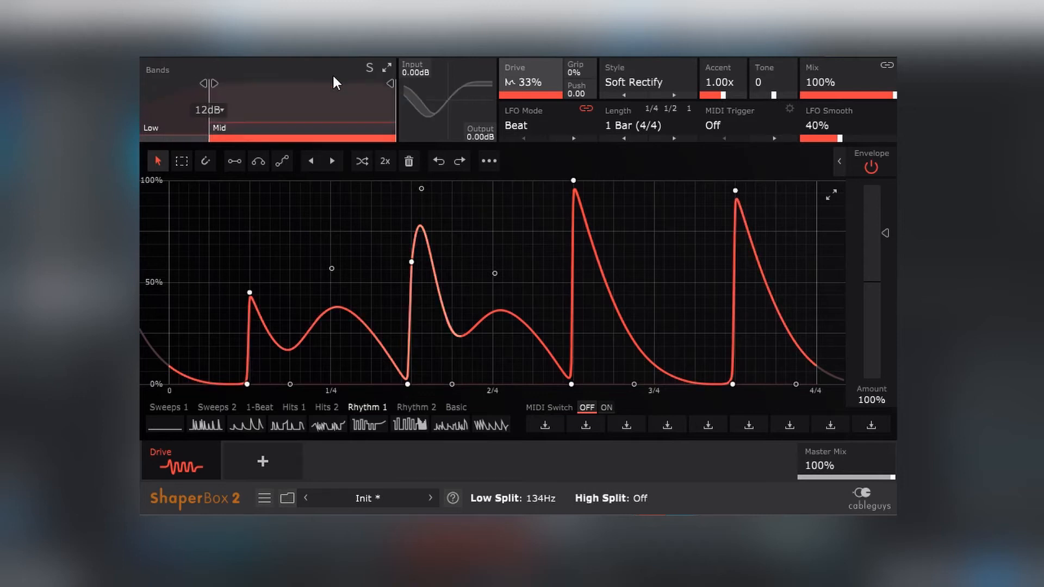
pyautogui.moveTo(390, 83); pyautogui.dragTo(319, 83)
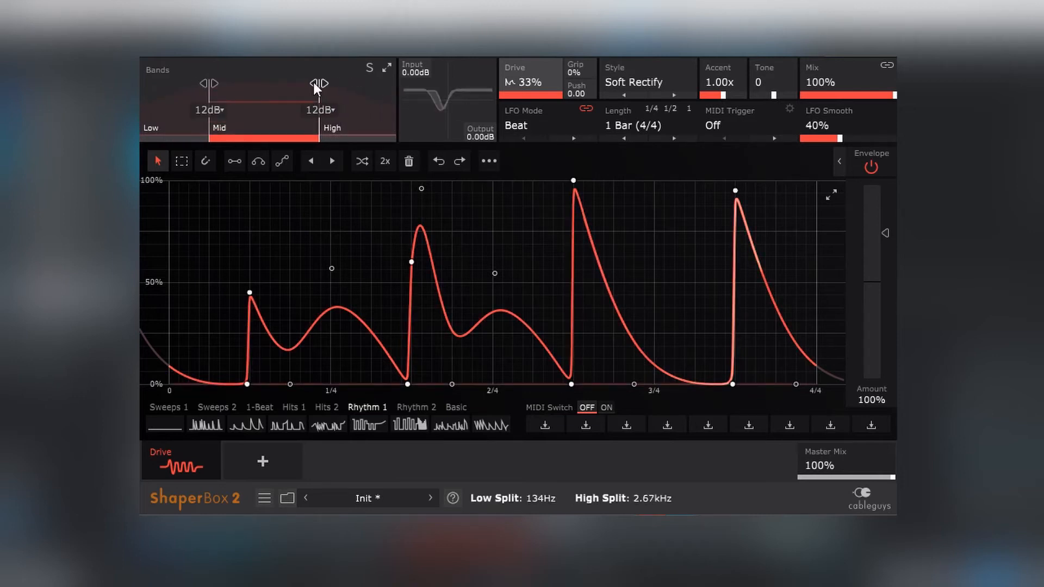
pyautogui.click(189, 117)
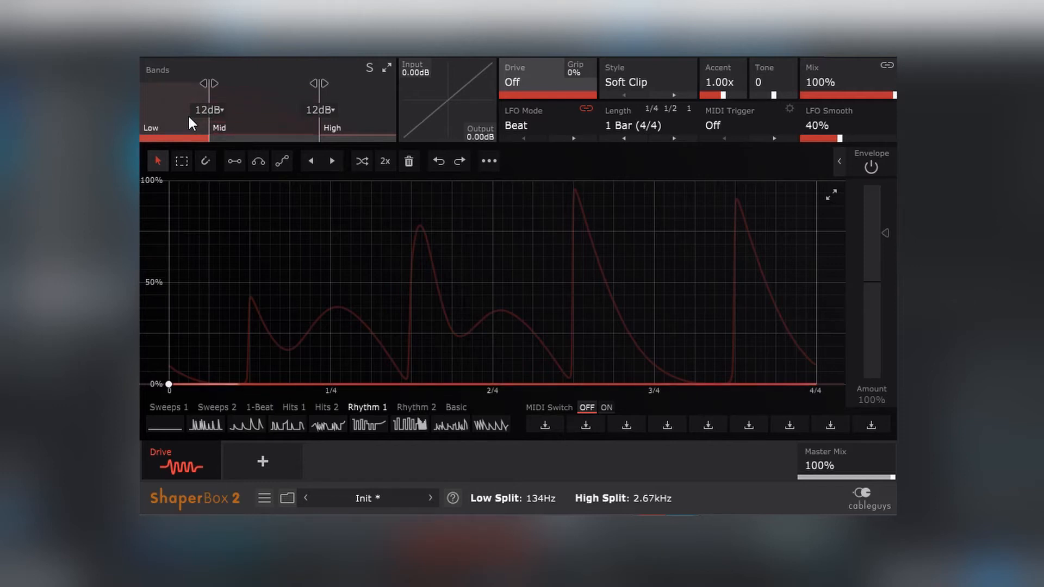
pyautogui.click(364, 121)
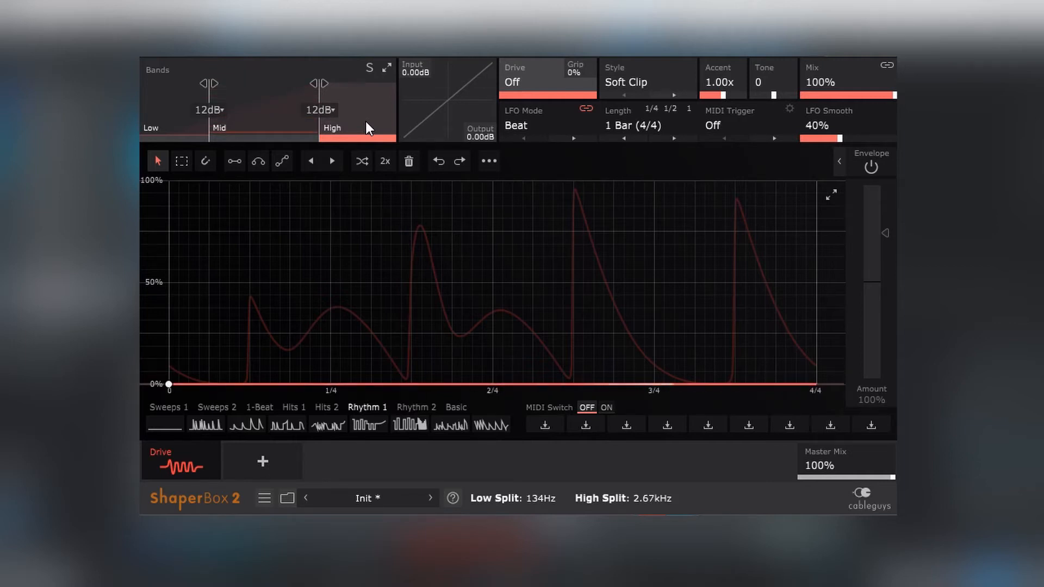
pyautogui.click(273, 113)
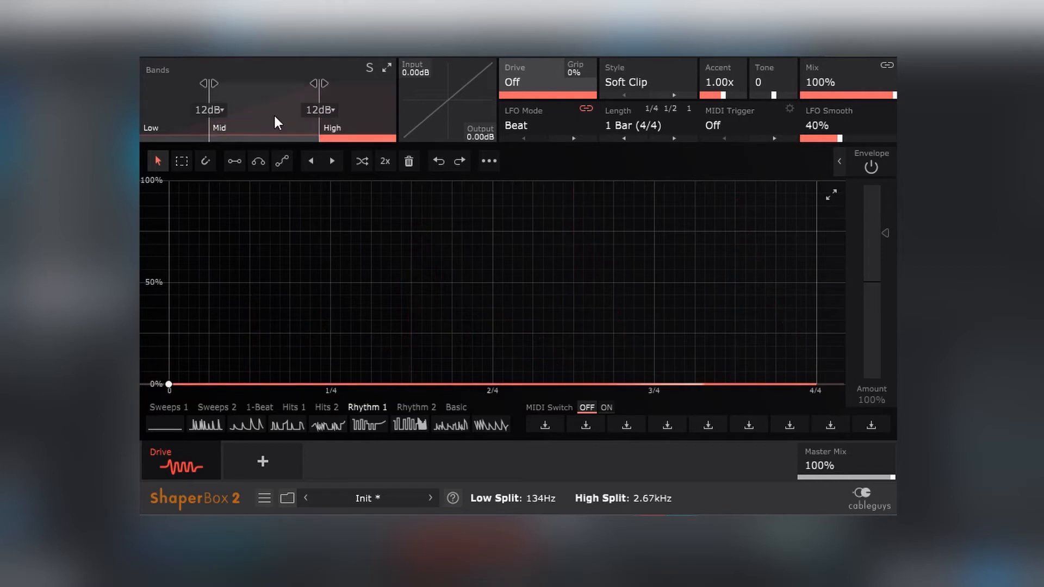
pyautogui.click(273, 113)
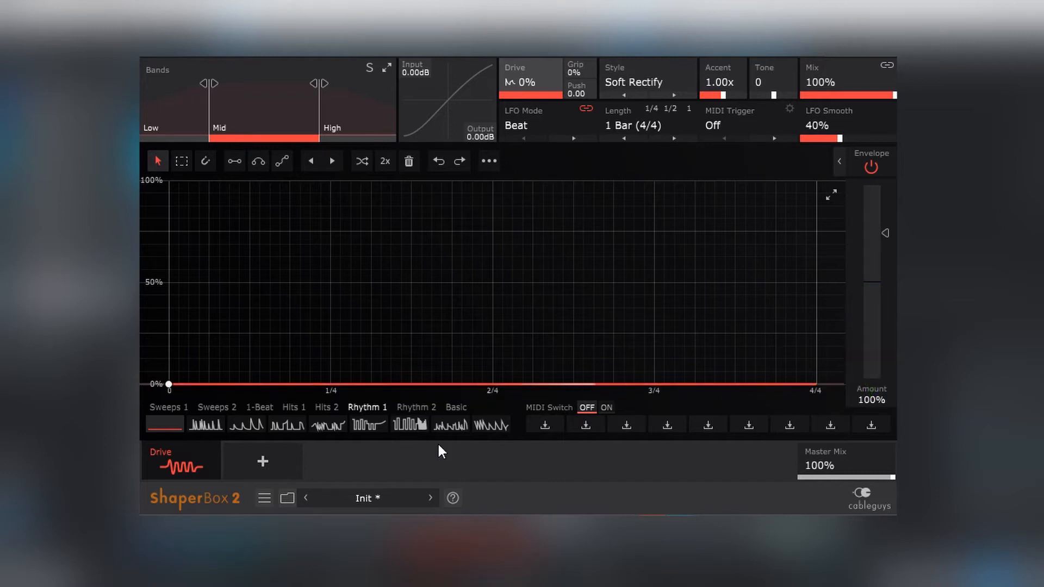
# - Load the Rhythm 4 wave in the Mid band, move its 2/4 point up to about 22%, and raise the peak after 1/4 to about 71%
pyautogui.click(331, 426)
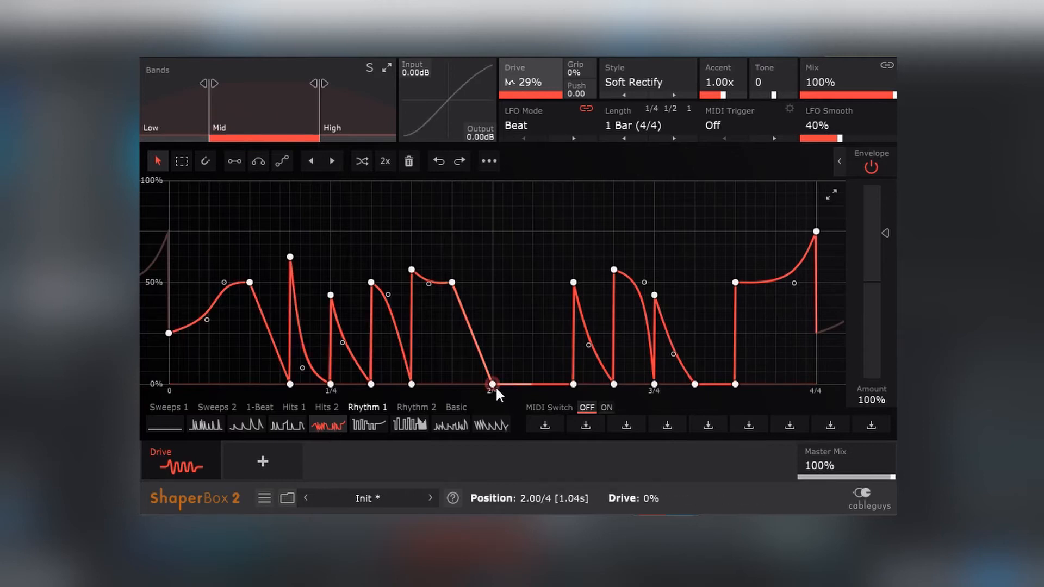
pyautogui.moveTo(493, 385); pyautogui.dragTo(518, 340)
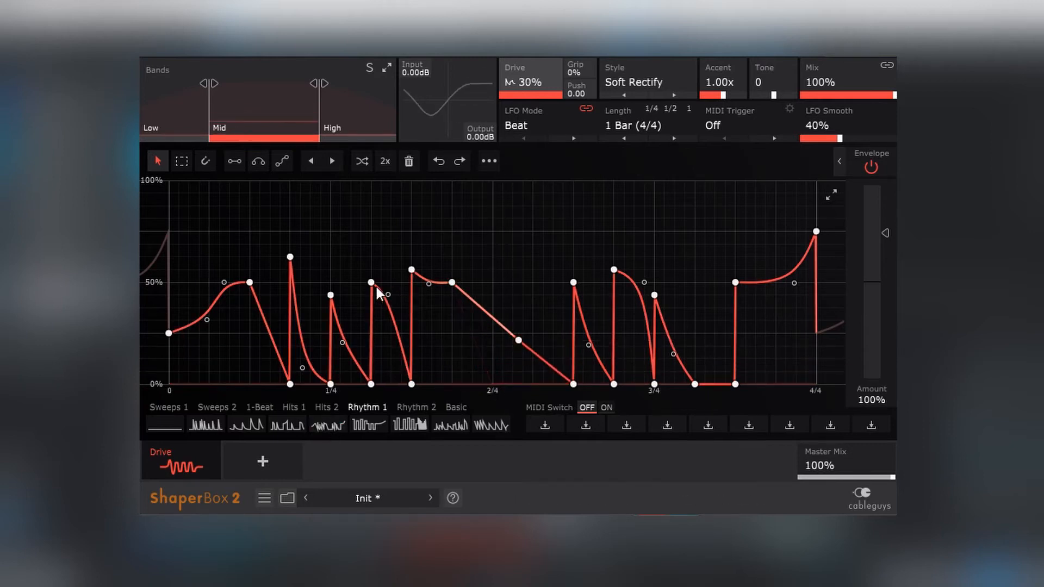
pyautogui.moveTo(370, 282); pyautogui.dragTo(371, 240)
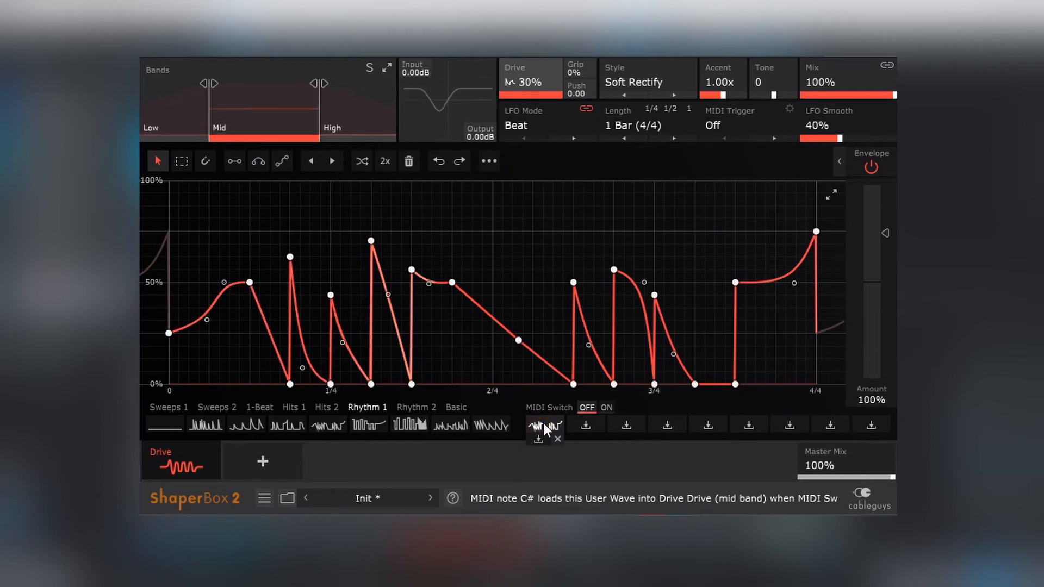
# - Load the Rhythm 1 preset wave of narrow spikes and store it in the second MIDI Switch slot
pyautogui.click(207, 419)
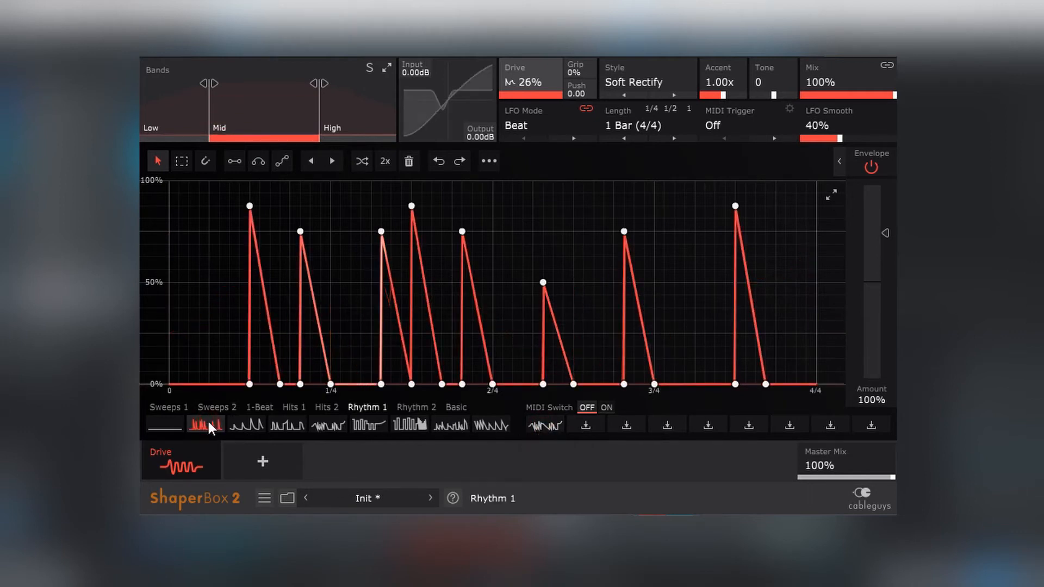
pyautogui.click(585, 427)
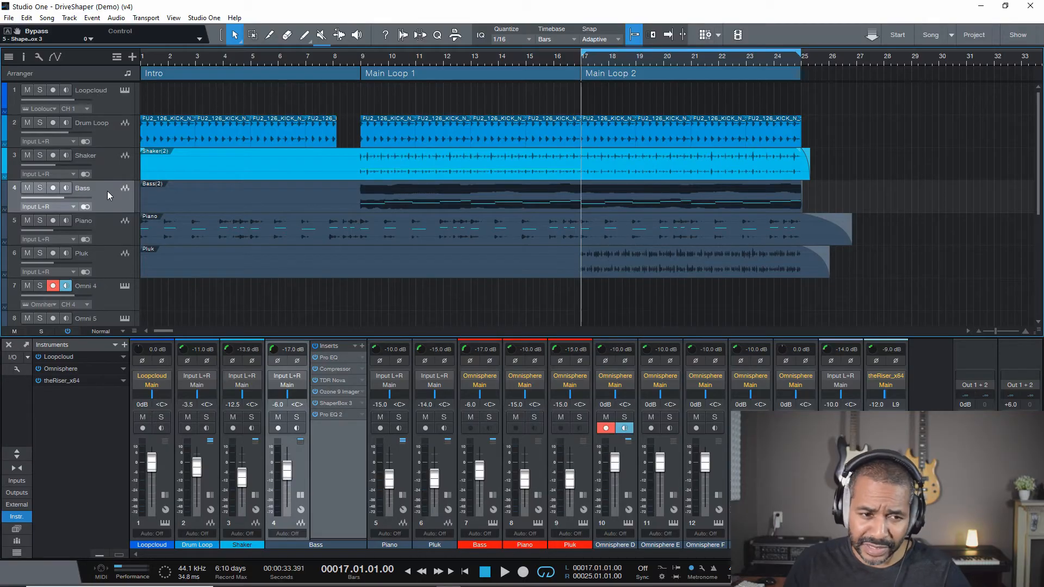
# - Switch to the Studio One project and solo the Bass track
pyautogui.click(40, 188)
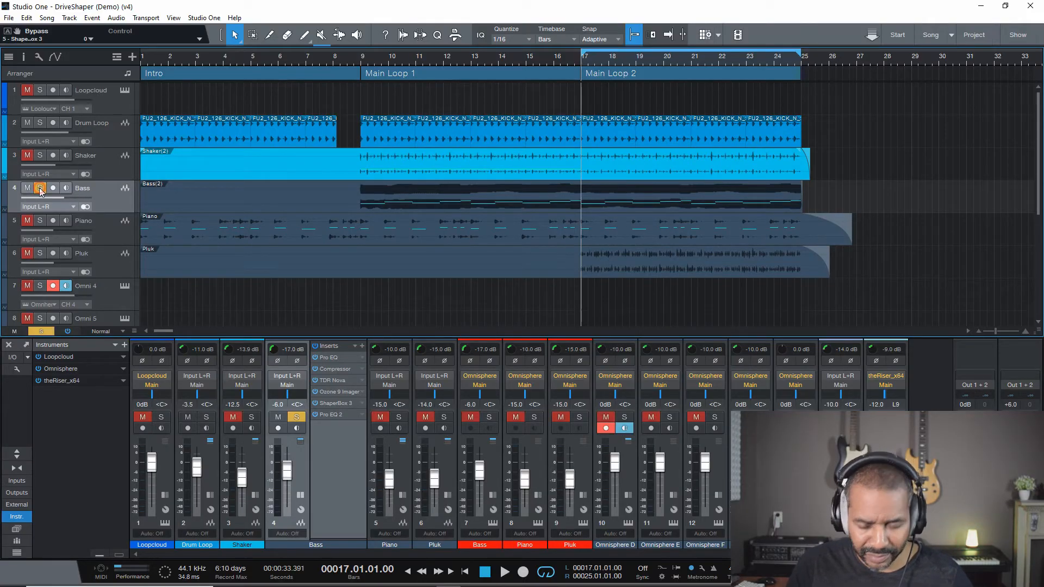
# - Play the soloed Bass track, open its ShaperBox 3 insert, and stop playback
pyautogui.press('space')
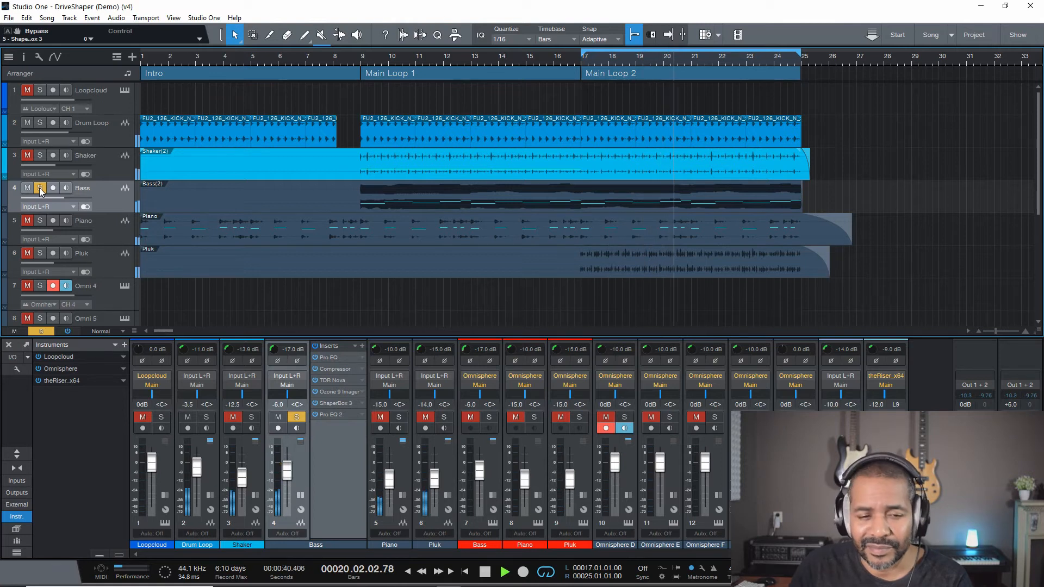
pyautogui.click(331, 403)
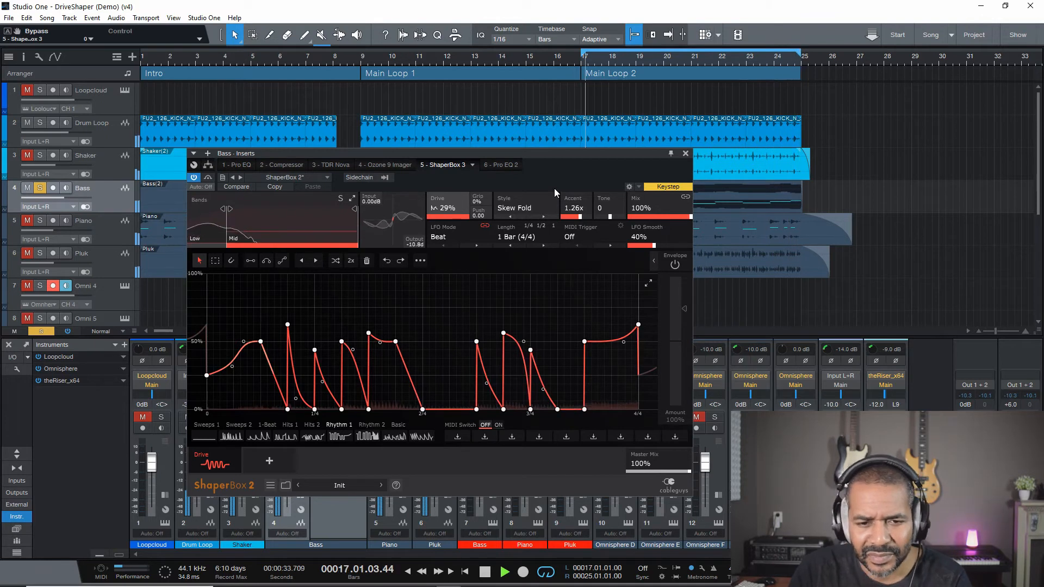
pyautogui.press('space')
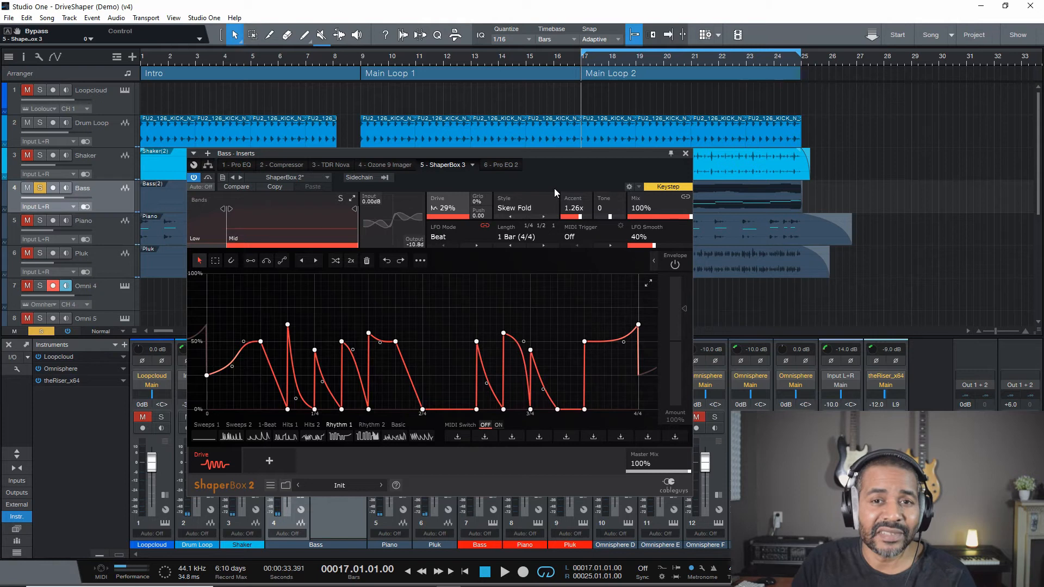
# - Bypass ShaperBox to audition the dry bass, and play the full mix with the Bass track unsoloed
pyautogui.click(207, 181)
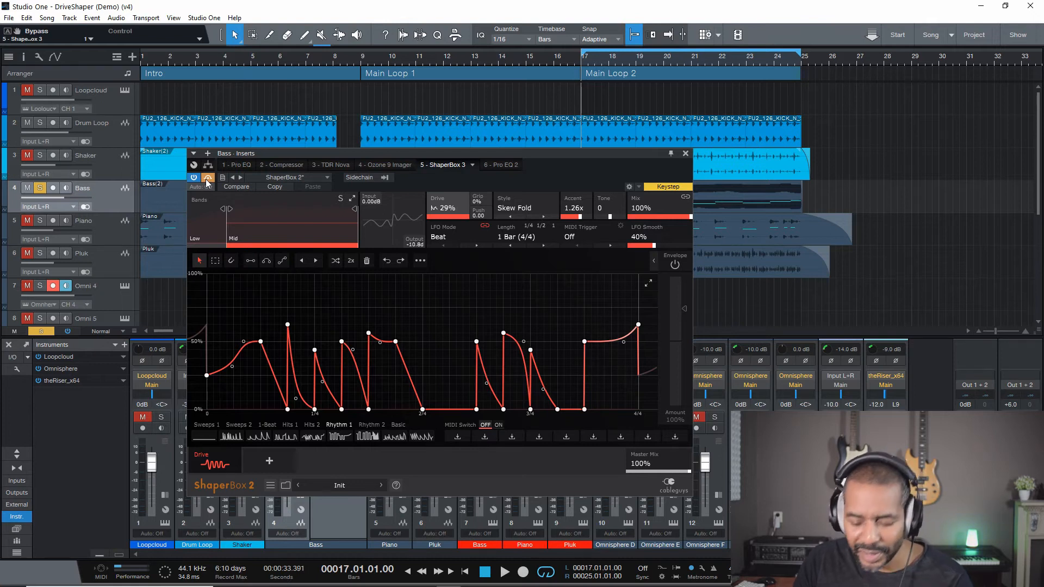
pyautogui.press('space')
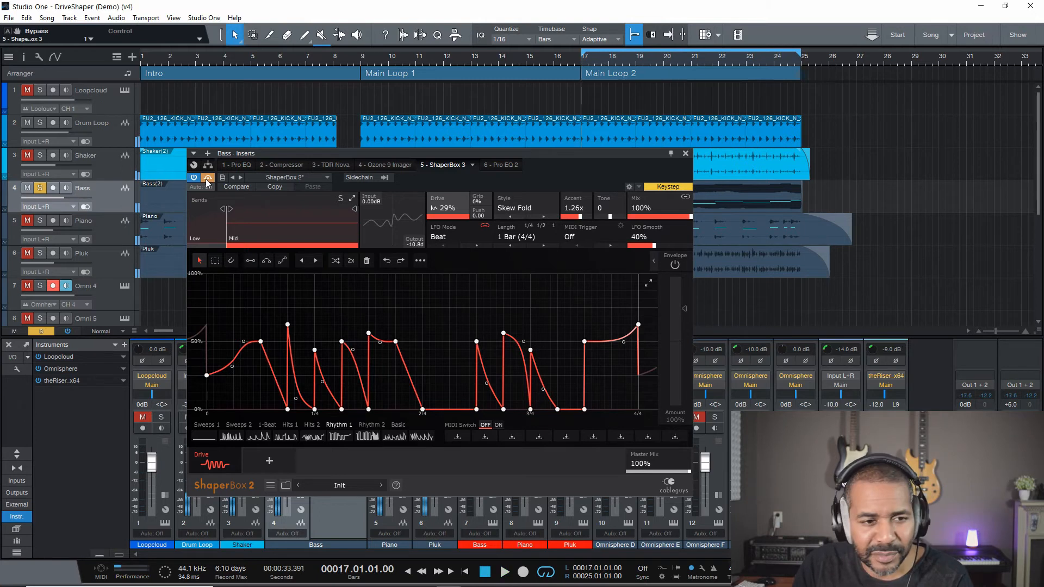
pyautogui.click(40, 188)
pyautogui.press('space')
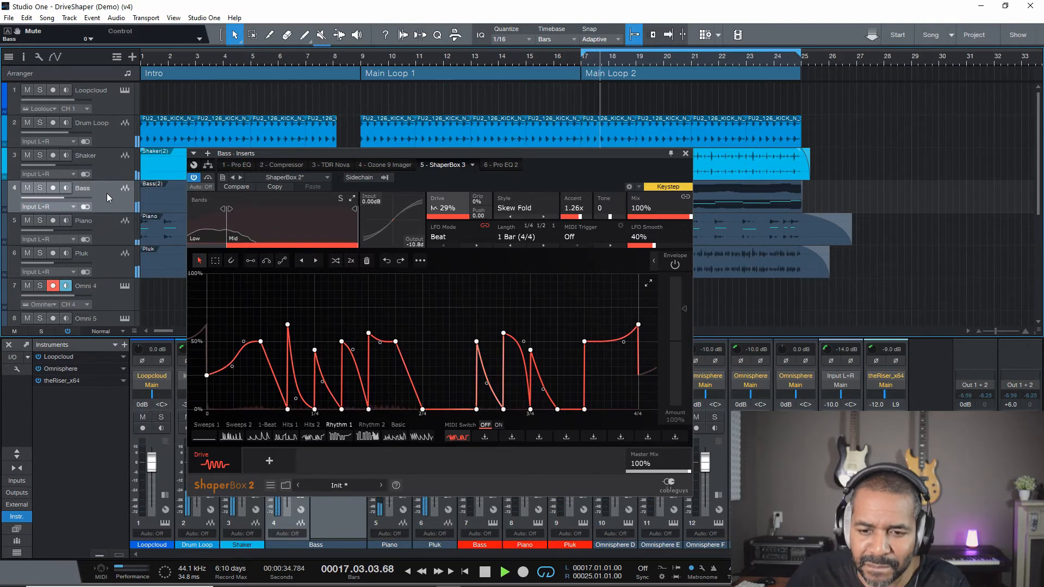
# - Audition the Rhythm 1, Rhythm 2 and Rhythm 3 waves during playback, soloing the Bass track again after Rhythm 1
pyautogui.click(230, 438)
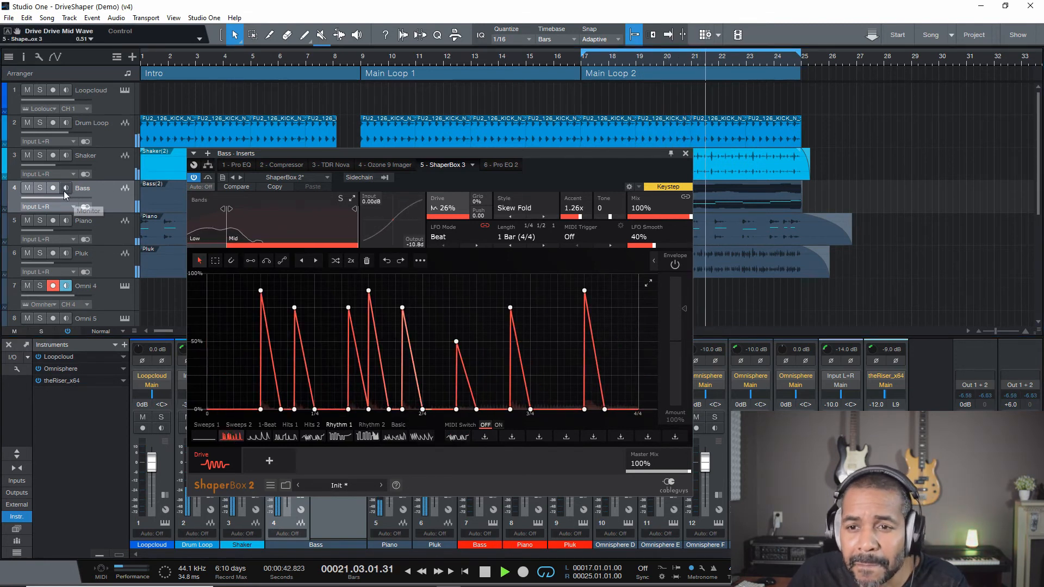
pyautogui.click(40, 187)
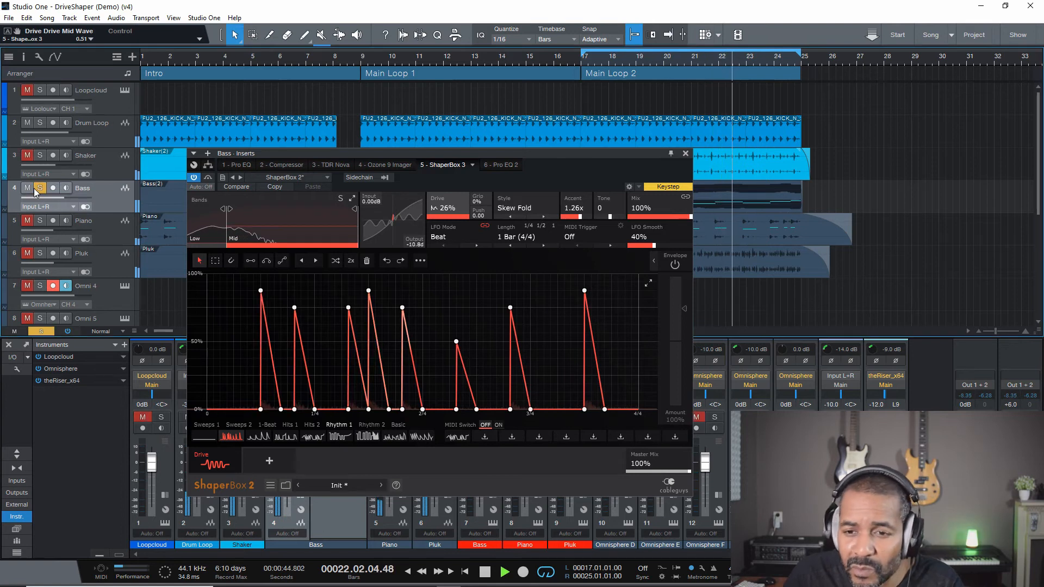
pyautogui.click(259, 437)
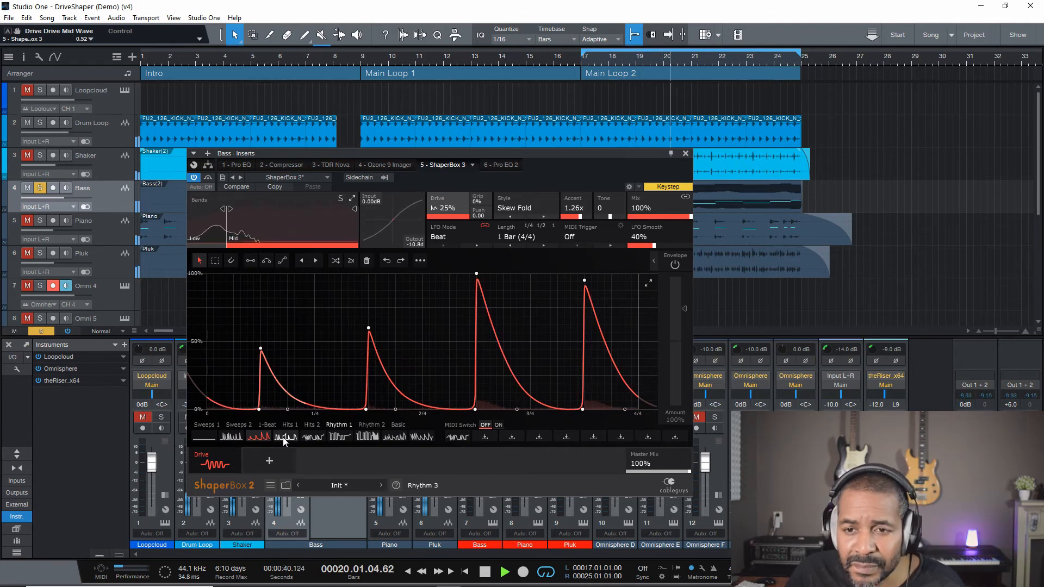
pyautogui.click(282, 437)
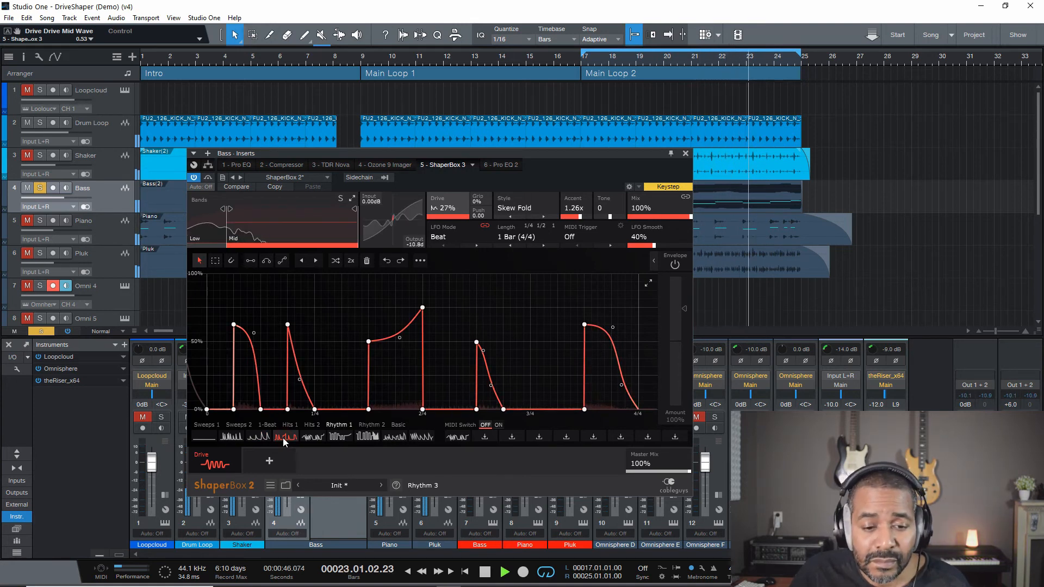
# - Audition the Rhythm 5, Rhythm 6 and Rhythm 7 waves on the soloed bass, and leave Rhythm 8 loaded
pyautogui.click(337, 437)
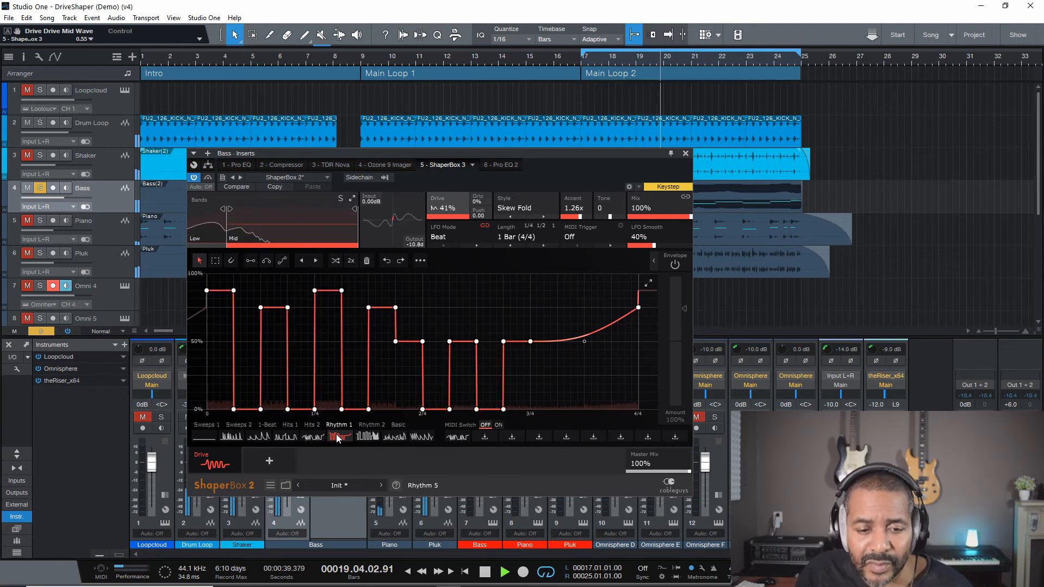
pyautogui.click(364, 438)
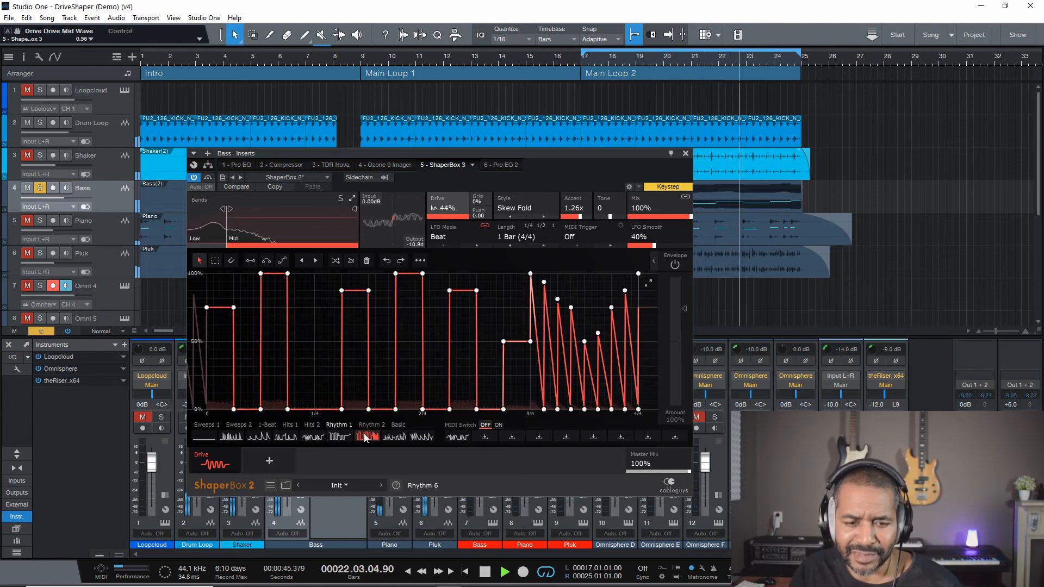
pyautogui.click(394, 437)
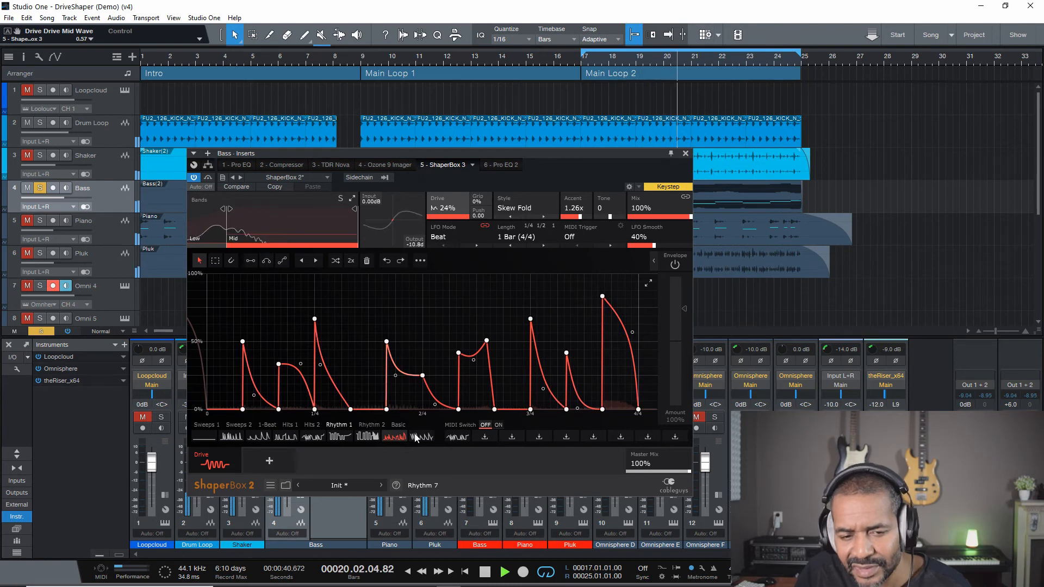
pyautogui.click(421, 437)
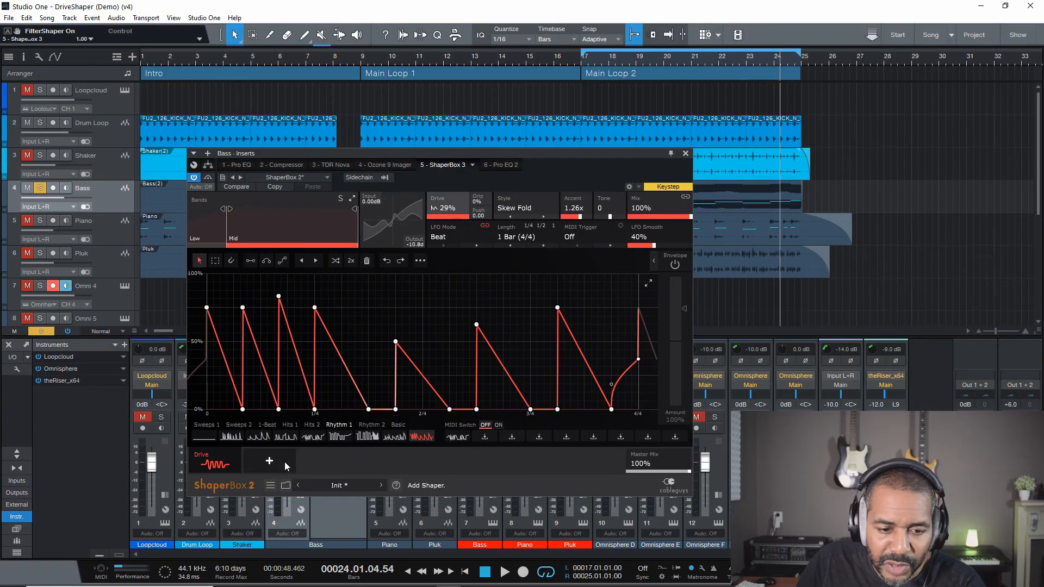
# - Add the Time and Filter shapers alongside Drive in the bass track's ShaperBox
pyautogui.click(283, 462)
pyautogui.click(281, 234)
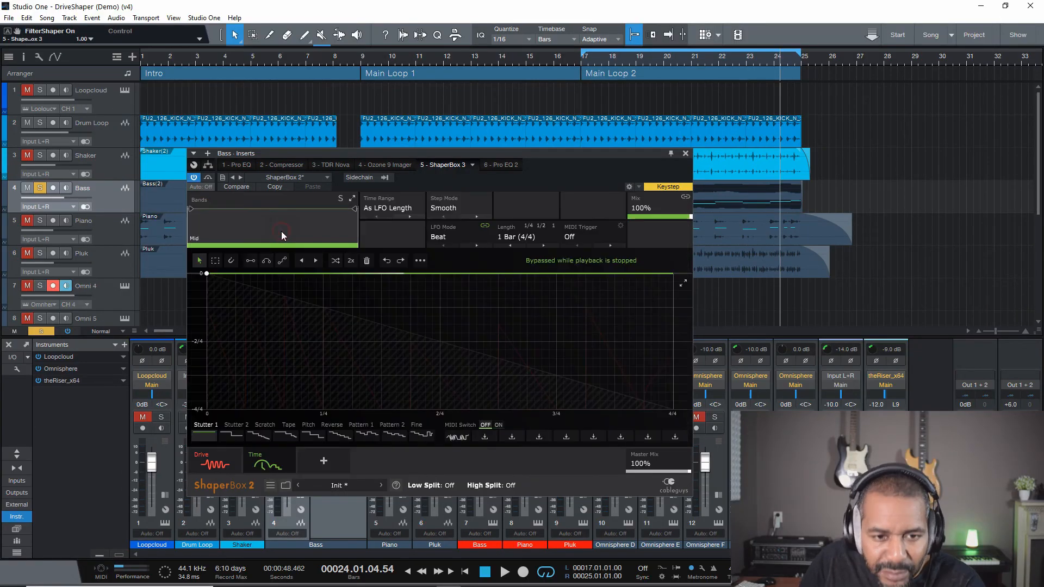
pyautogui.click(323, 462)
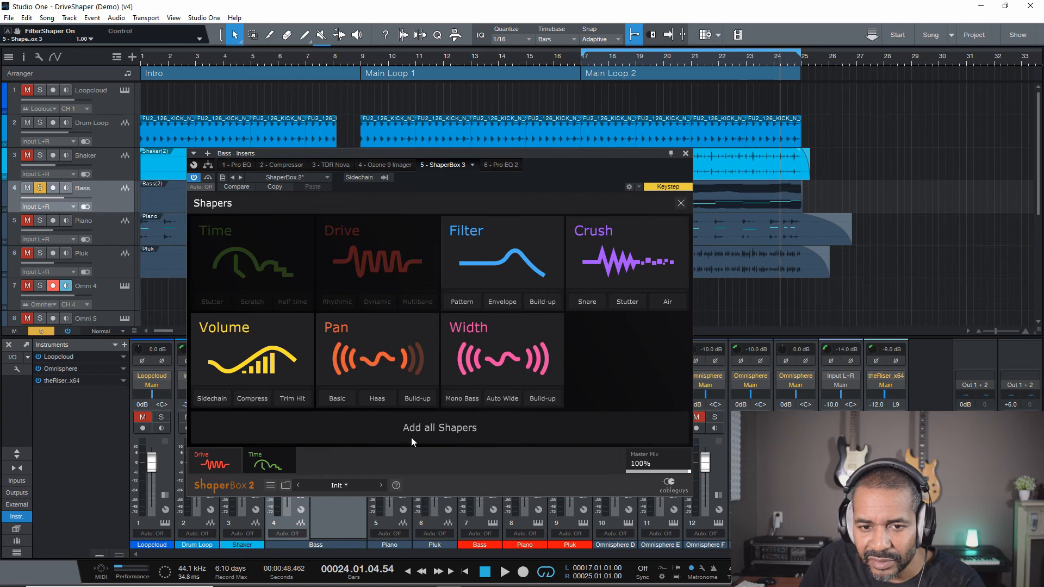
pyautogui.click(504, 234)
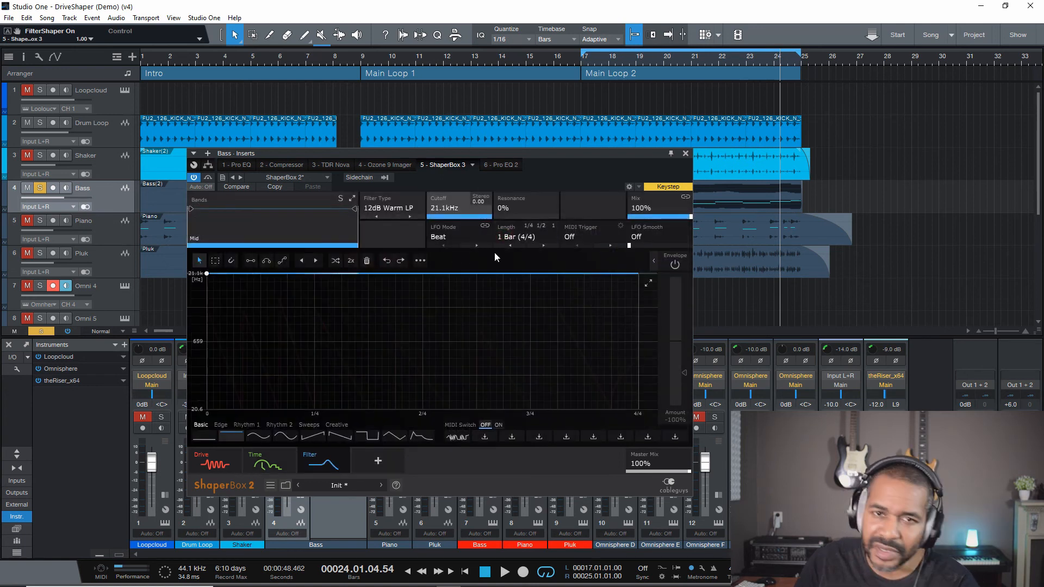